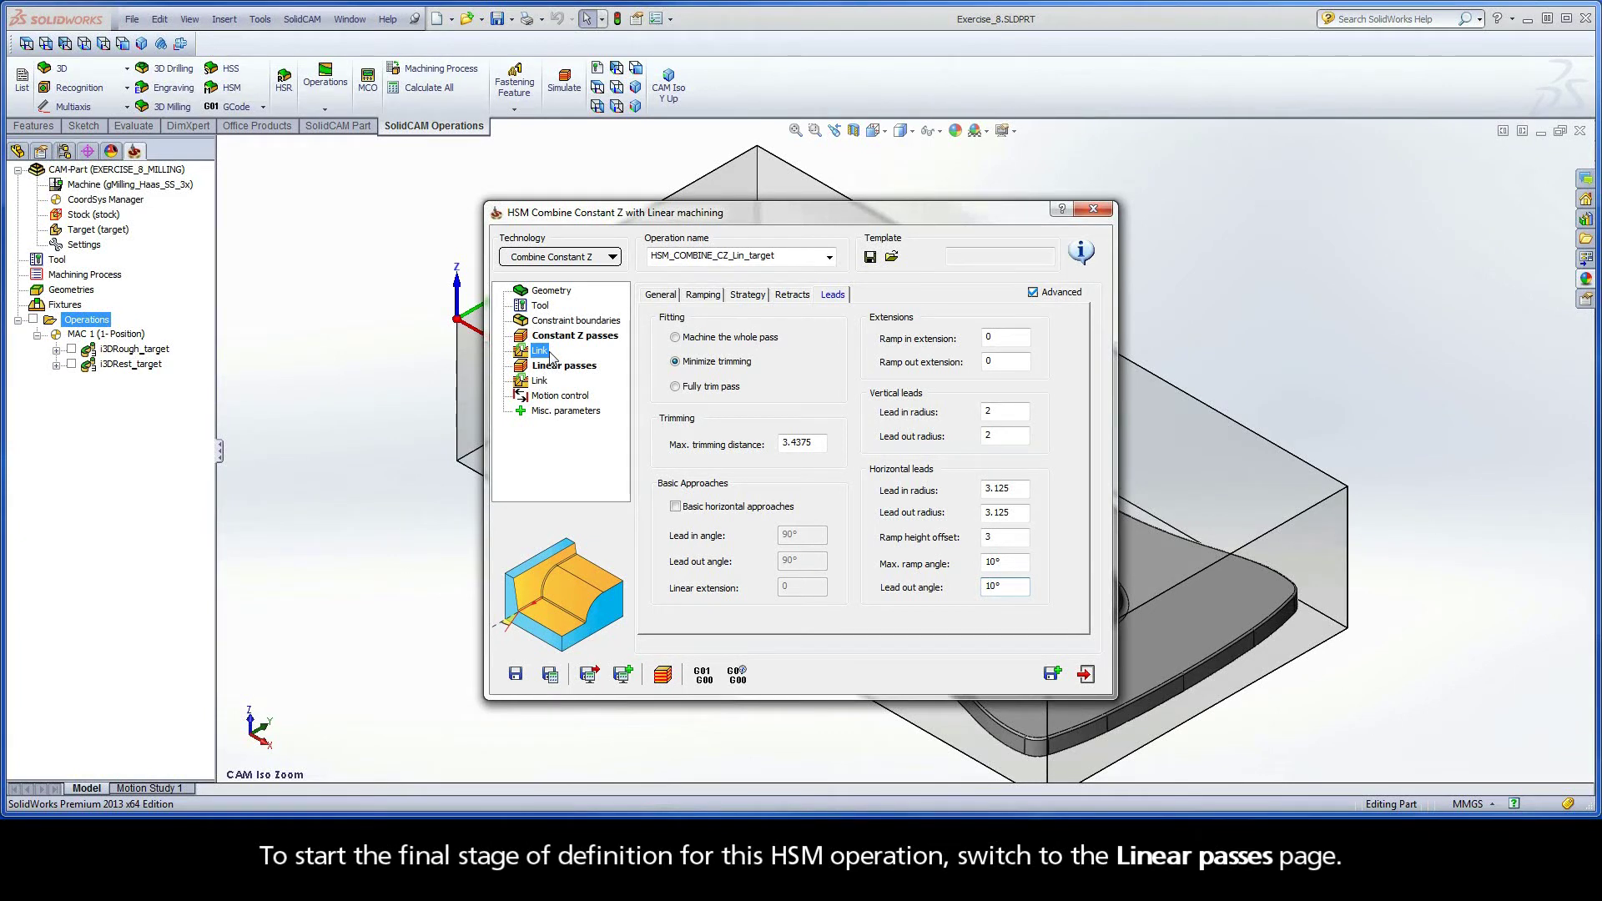
Show the Linear passes page of the combined Constant Z and Linear operation.
left_click(564, 366)
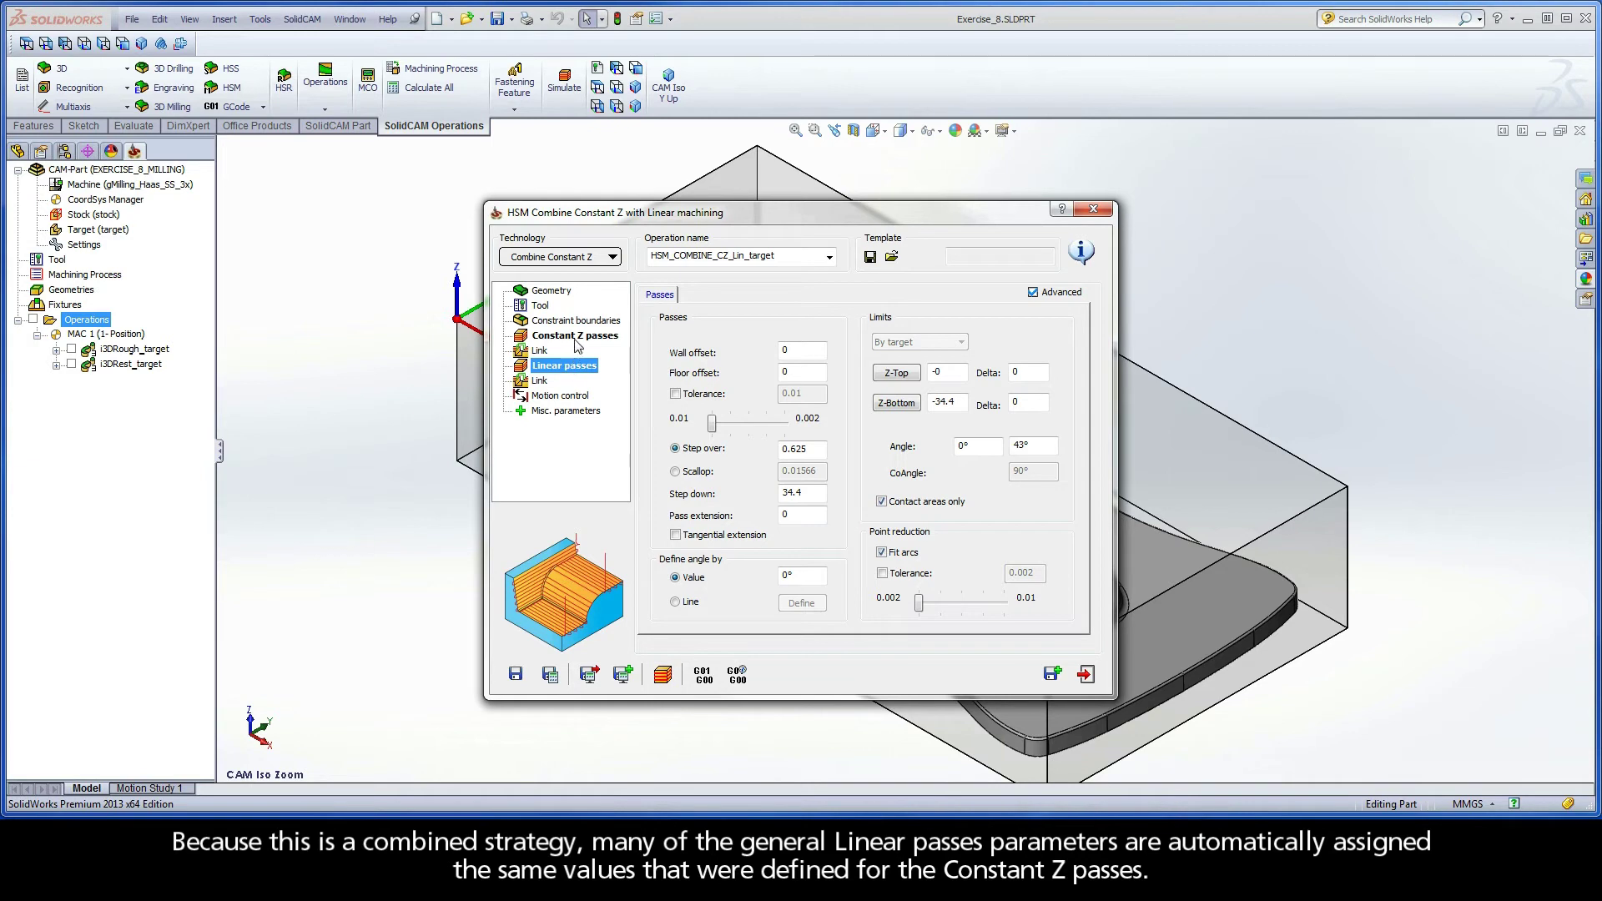
Compare Constant Z limits, keep zero wall and floor offsets, and set linear step over to 0.5.
left_click(577, 337)
left_click(660, 297)
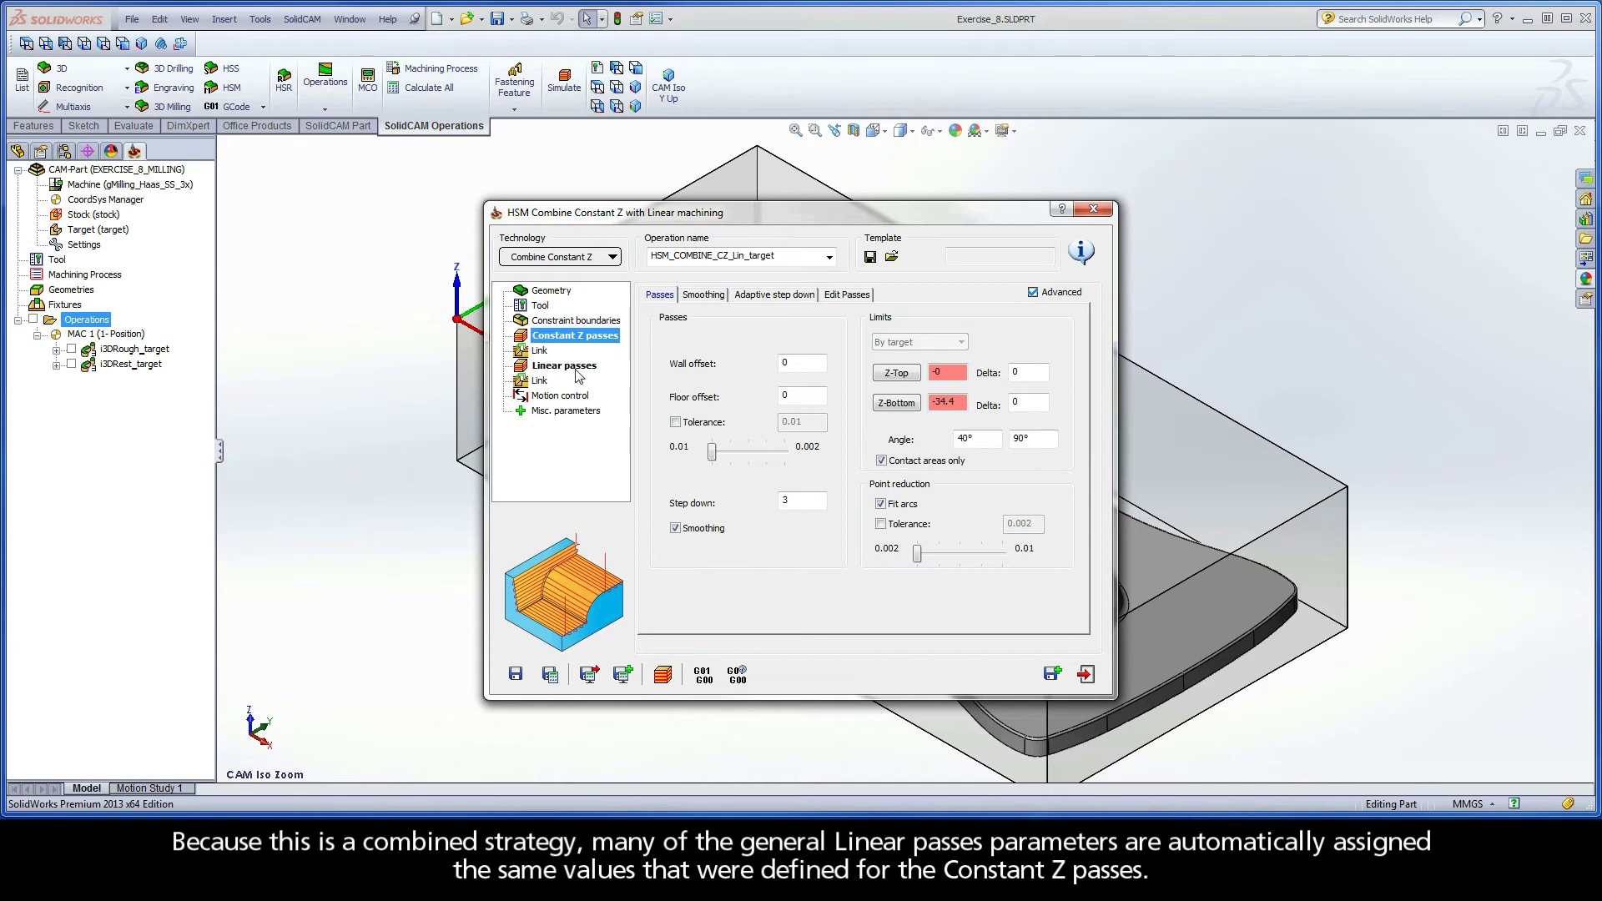
left_click(564, 366)
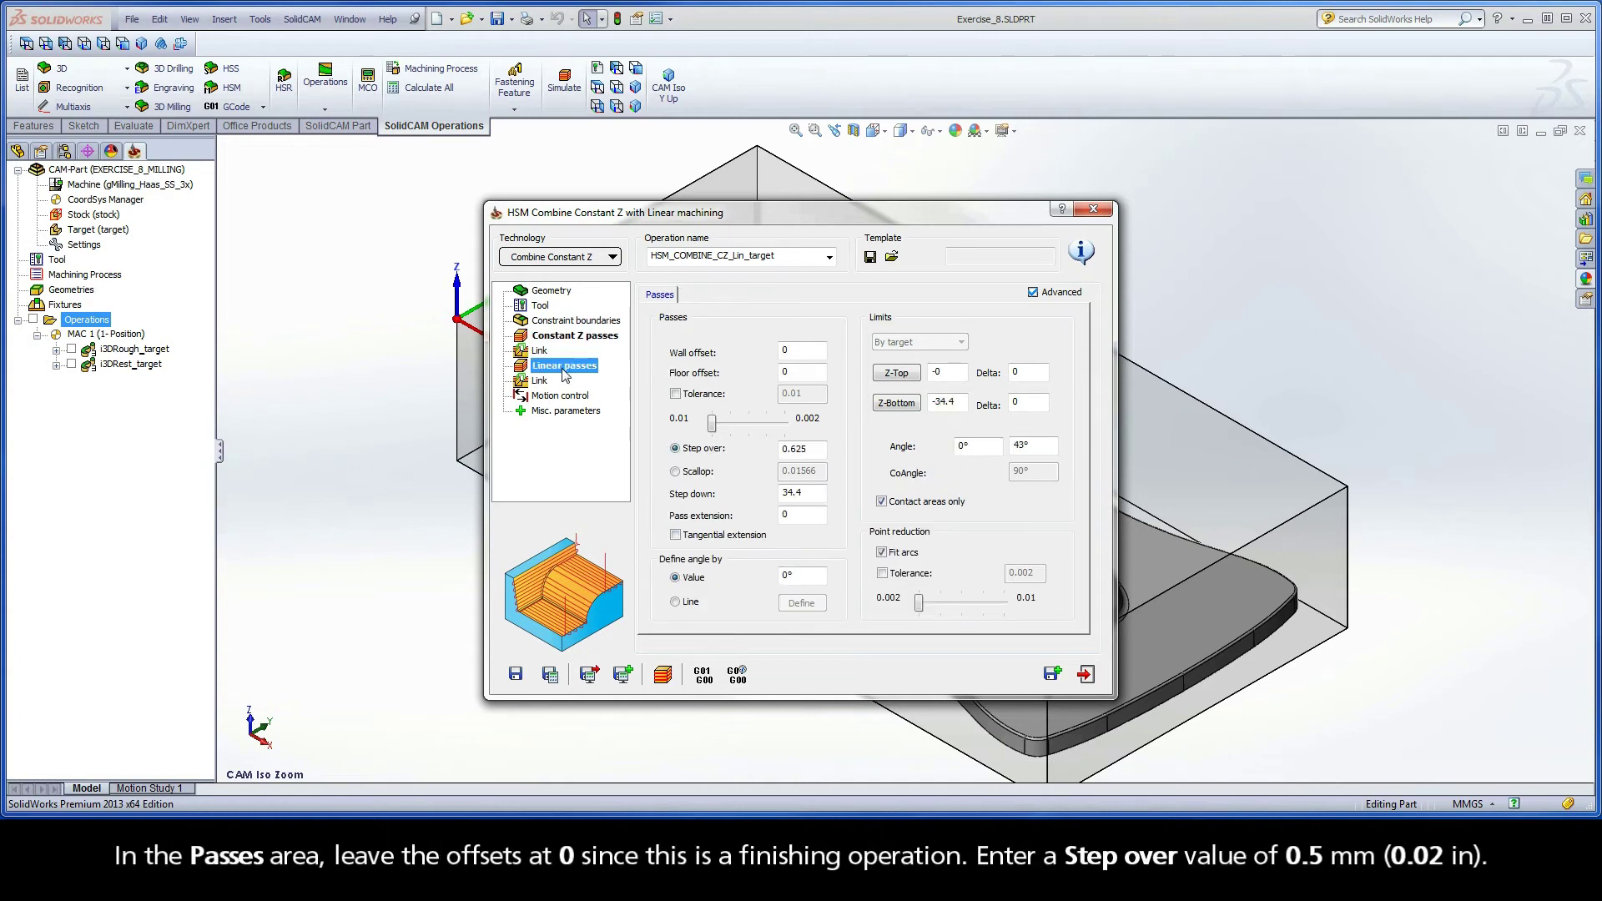
left_click(792, 372)
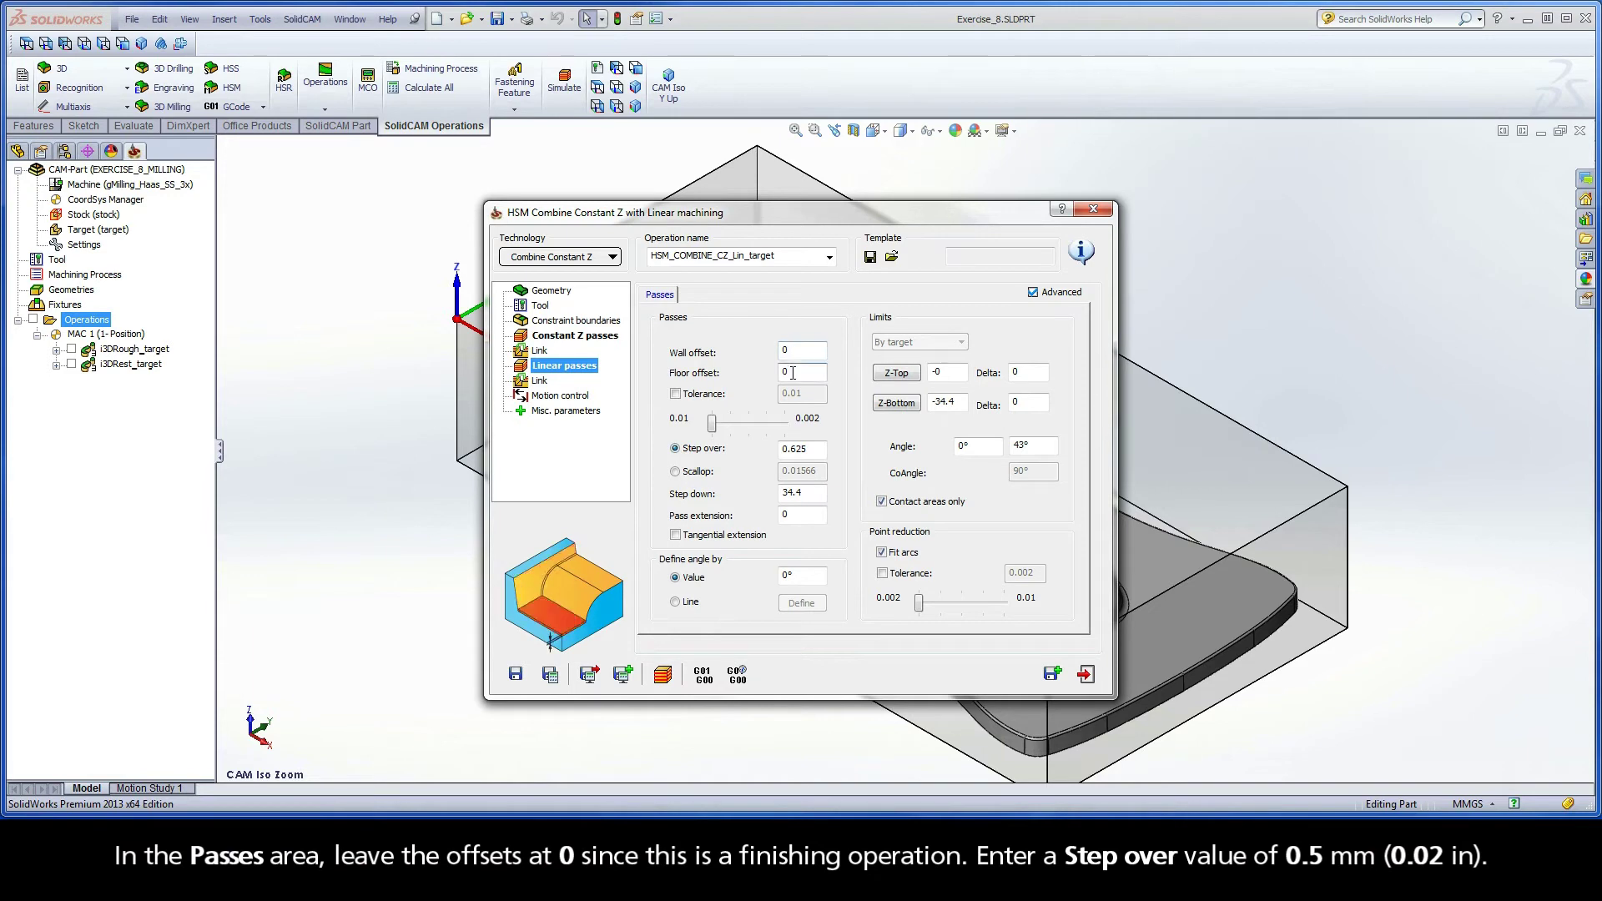
double_click(797, 449)
type("0.5")
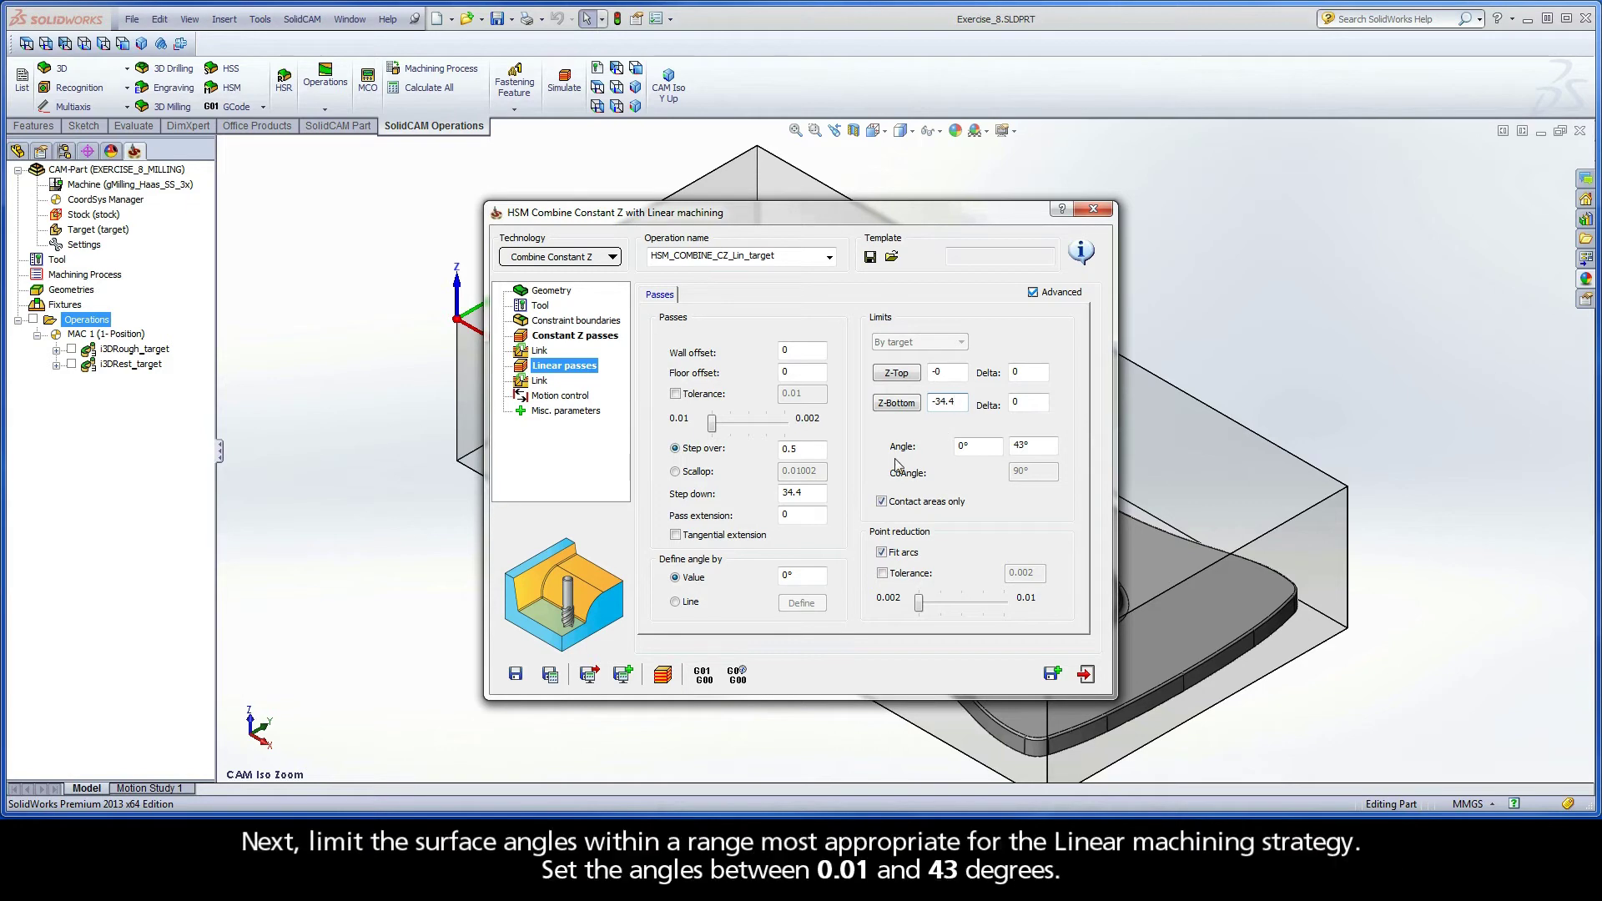
Set the lower surface angle limit to 0.01°, keeping 43° as the upper limit.
left_click(961, 448)
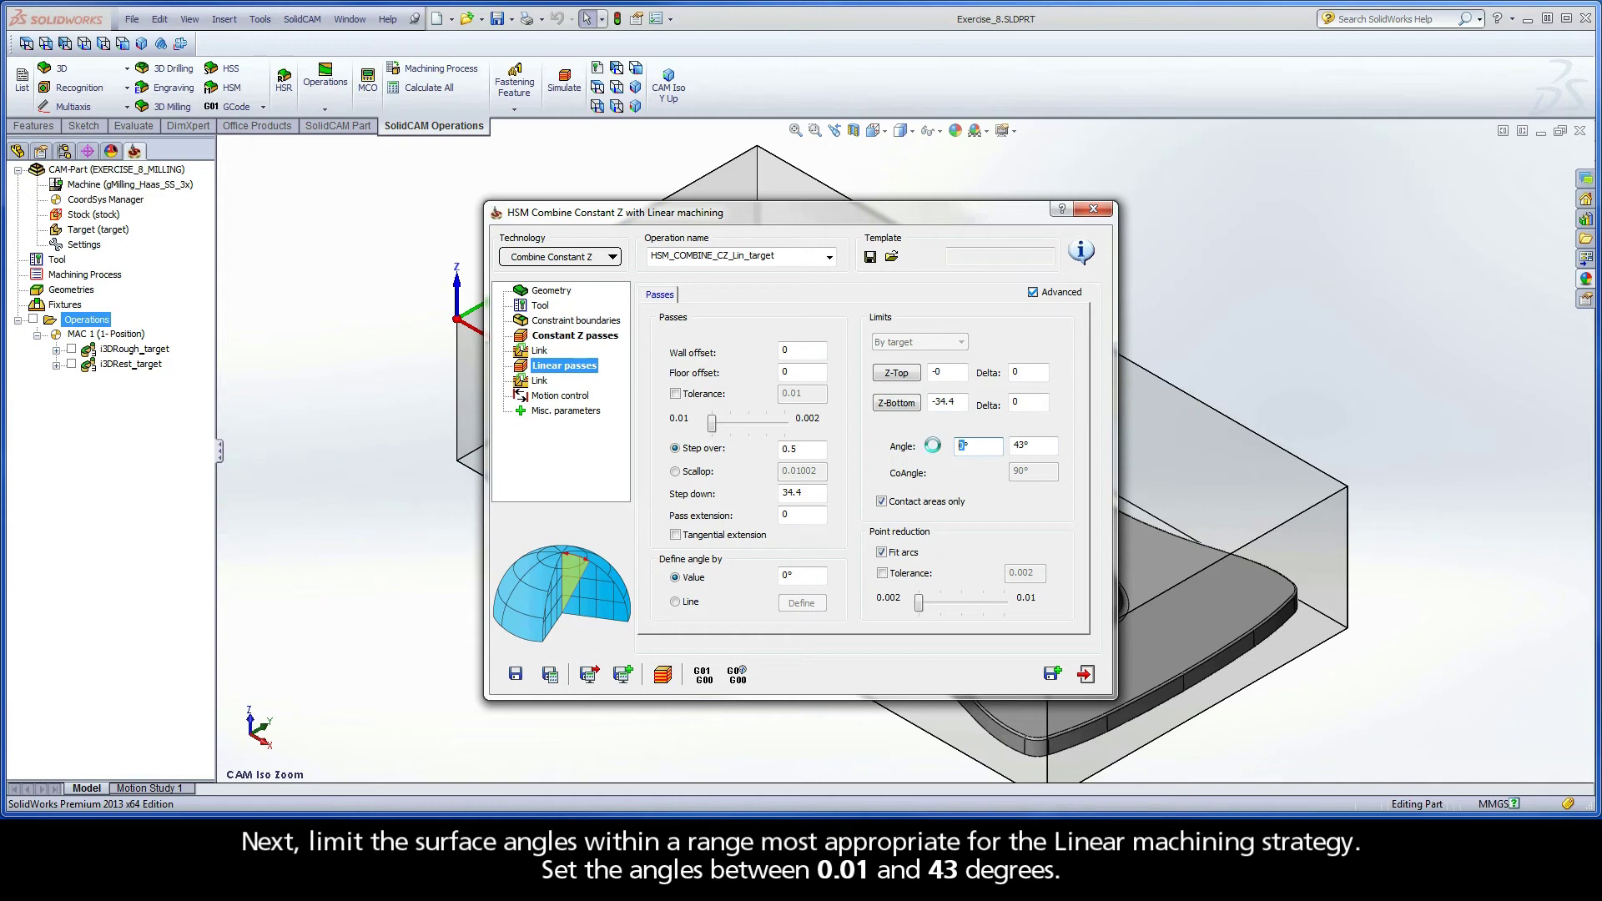
type("0.01")
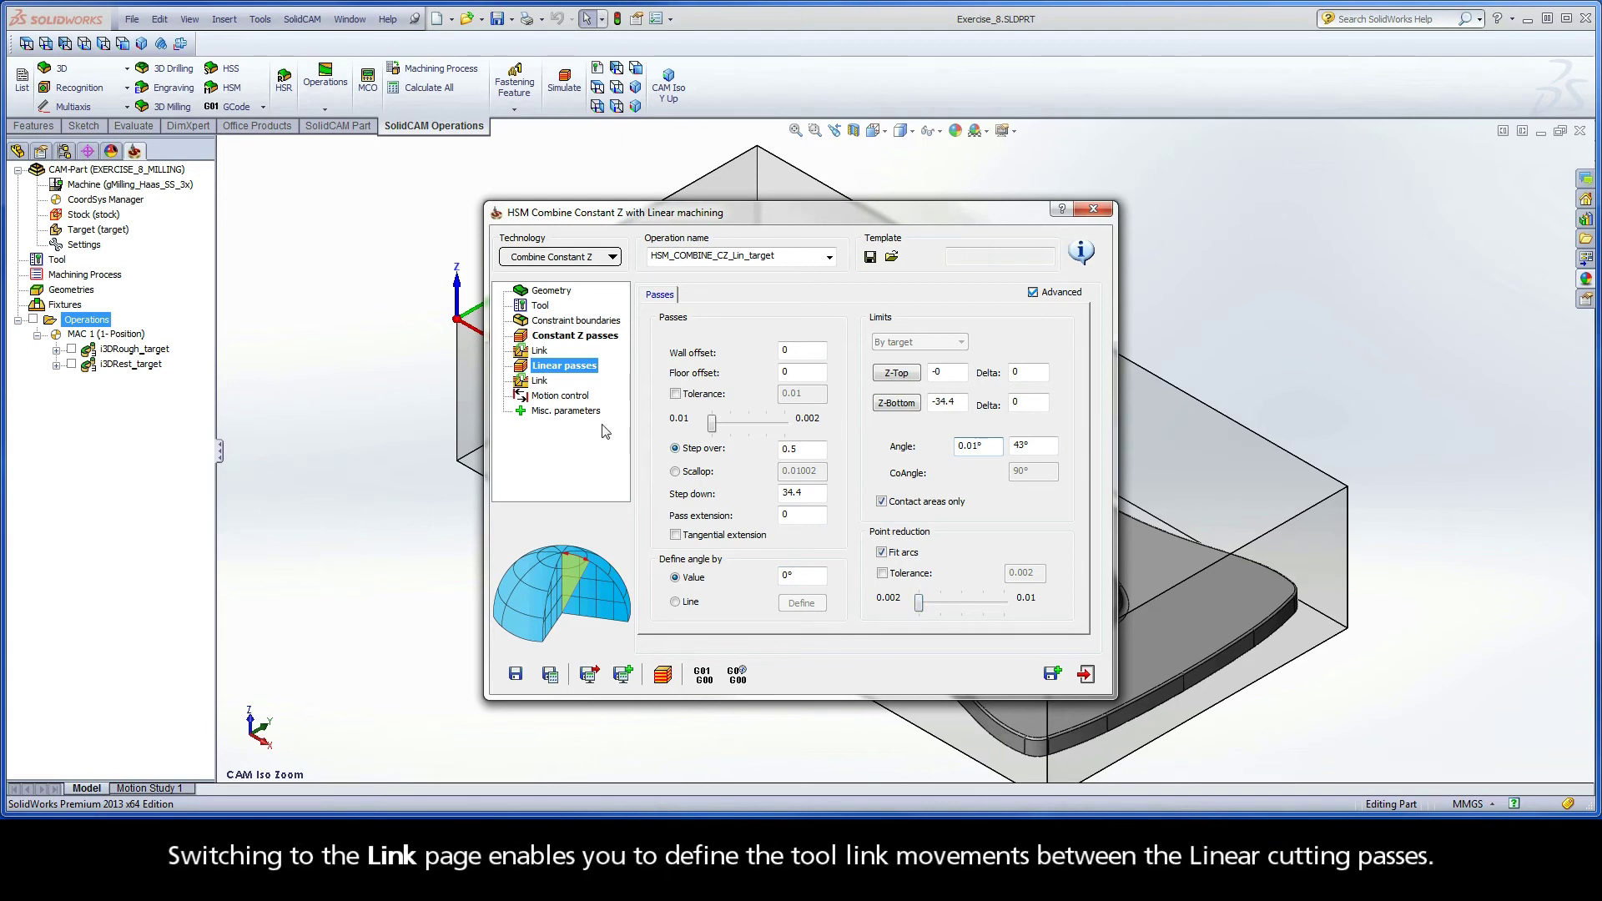
Review the Link General, Ramping, Strategy, Retracts and Leads settings, leaving all defaults.
left_click(548, 384)
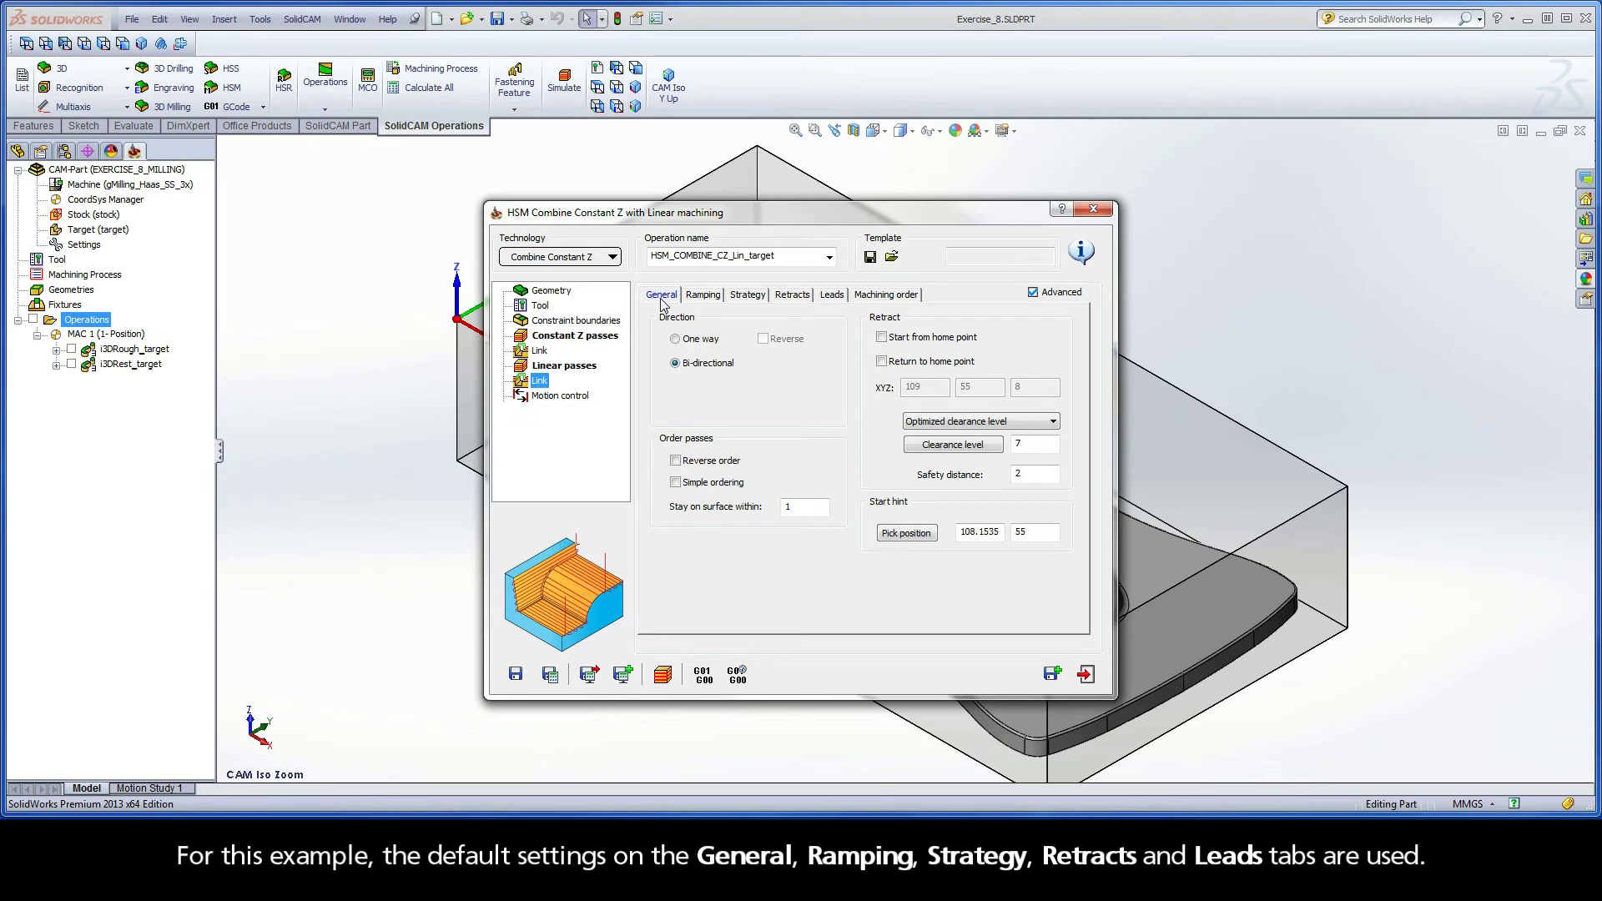
left_click(701, 300)
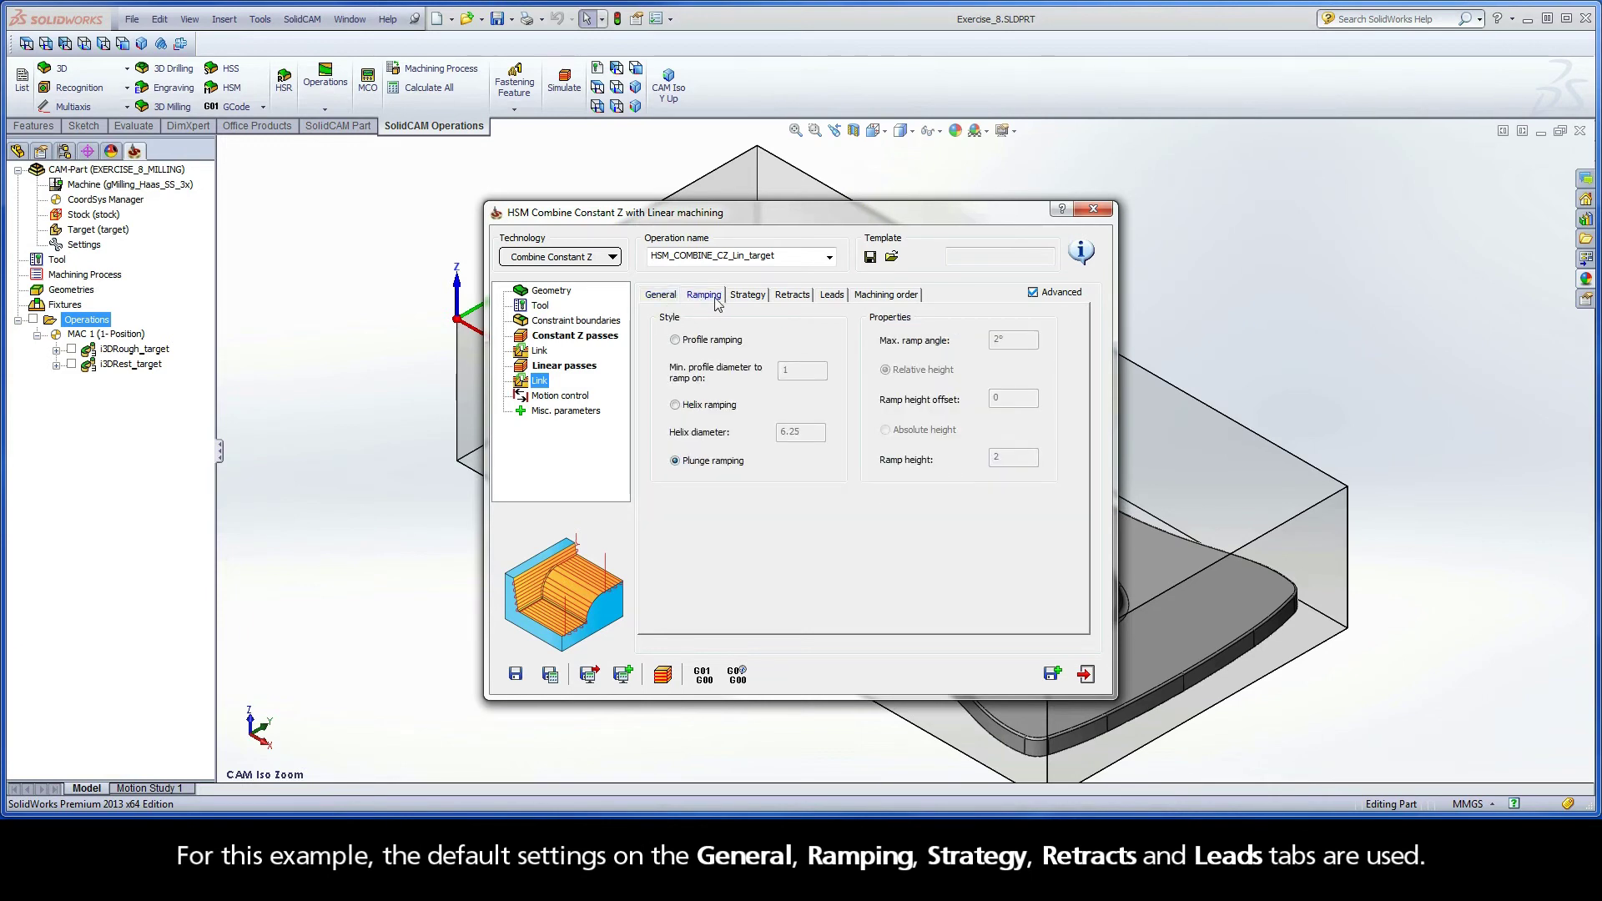
left_click(748, 299)
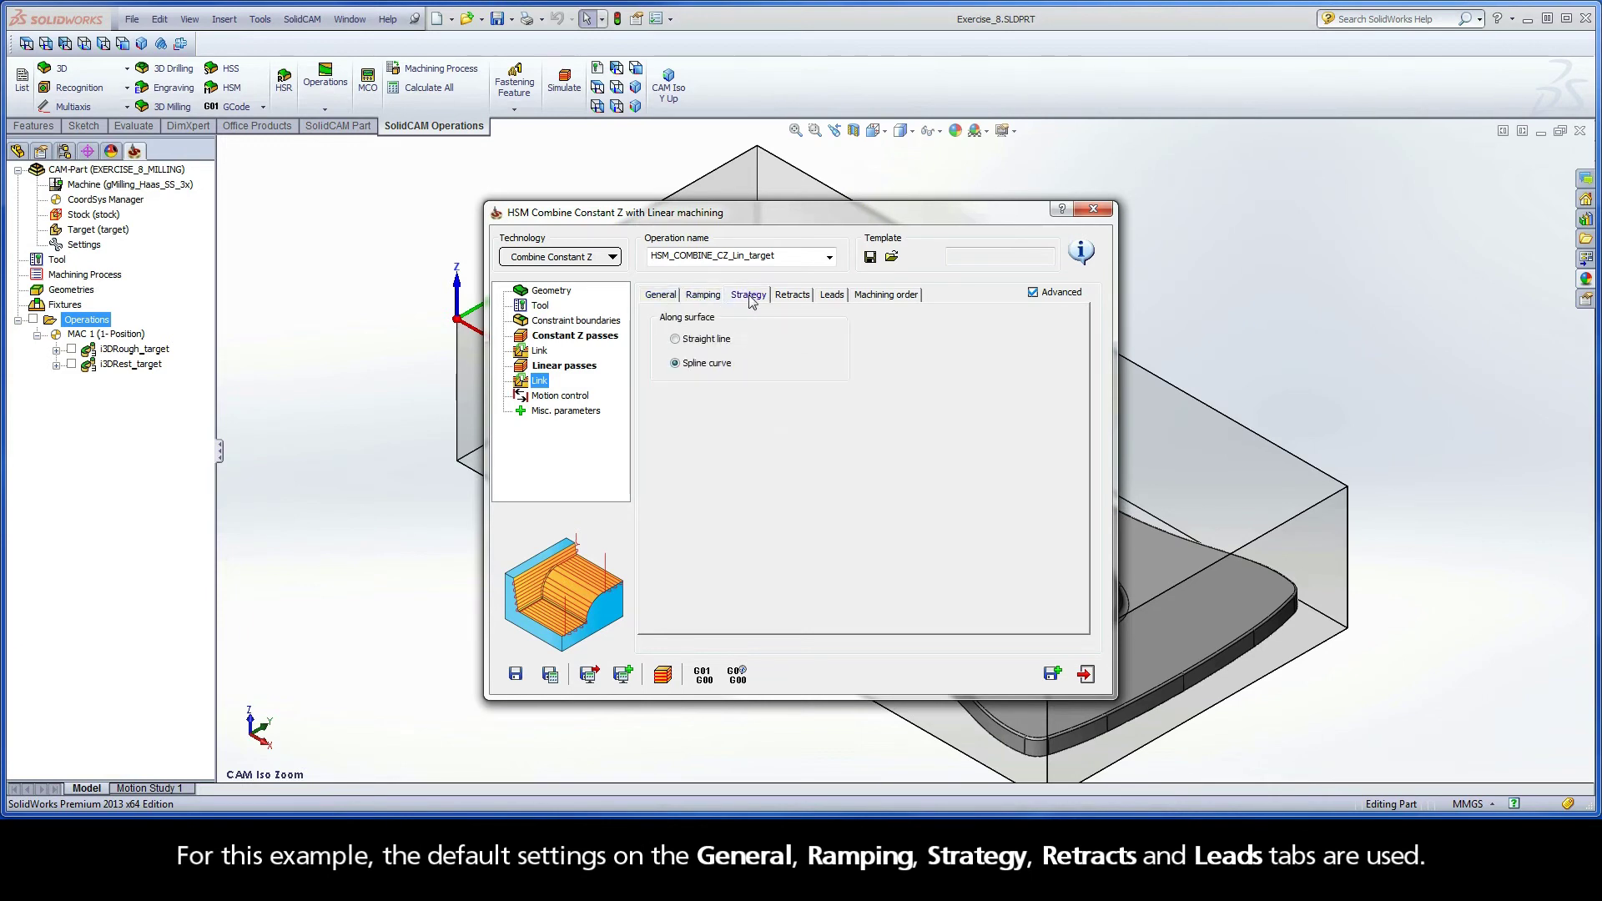
left_click(794, 300)
left_click(832, 301)
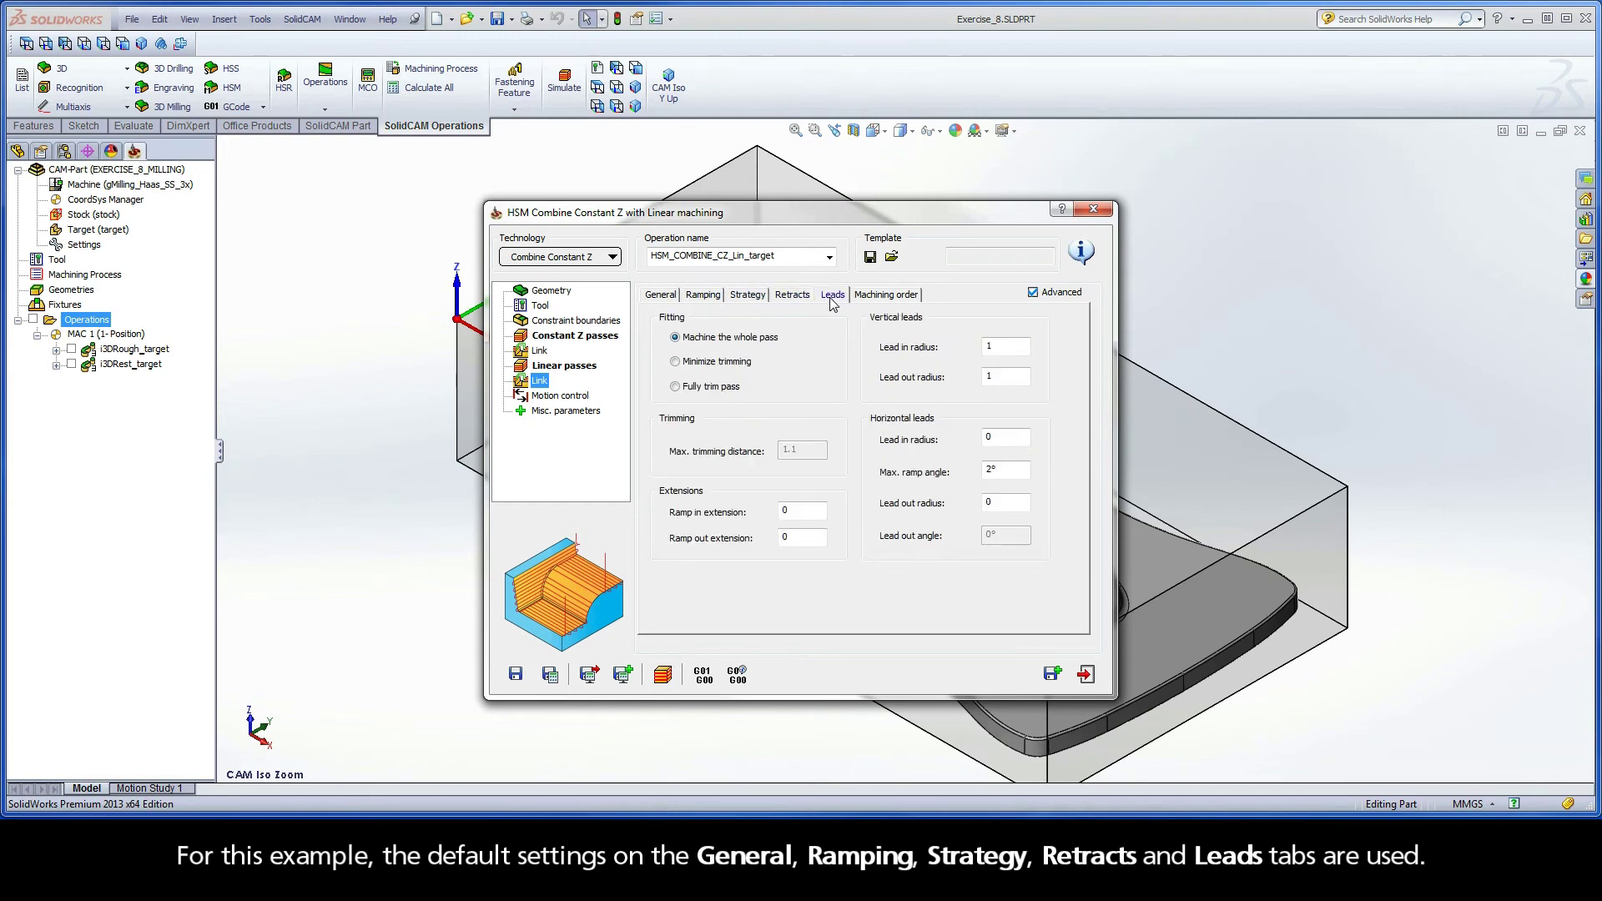
Check the Machining order tab, leaving Constant Z First selected.
left_click(885, 295)
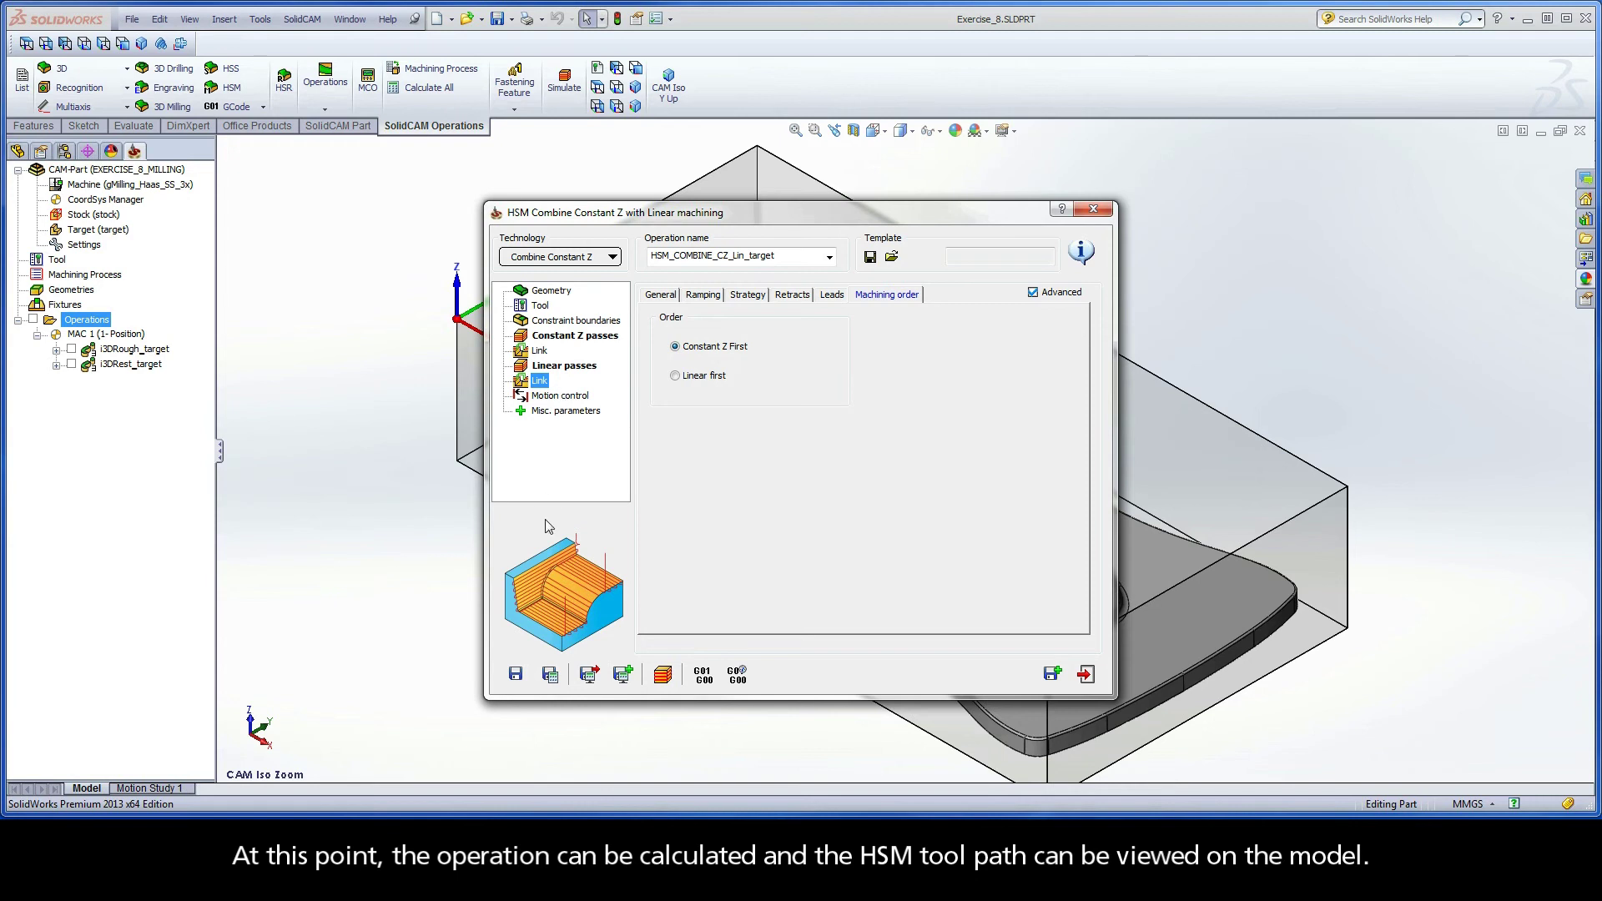
Save and calculate the operation as HSM_COMBINE_CZ_Lin_target under MAC 1.
left_click(551, 676)
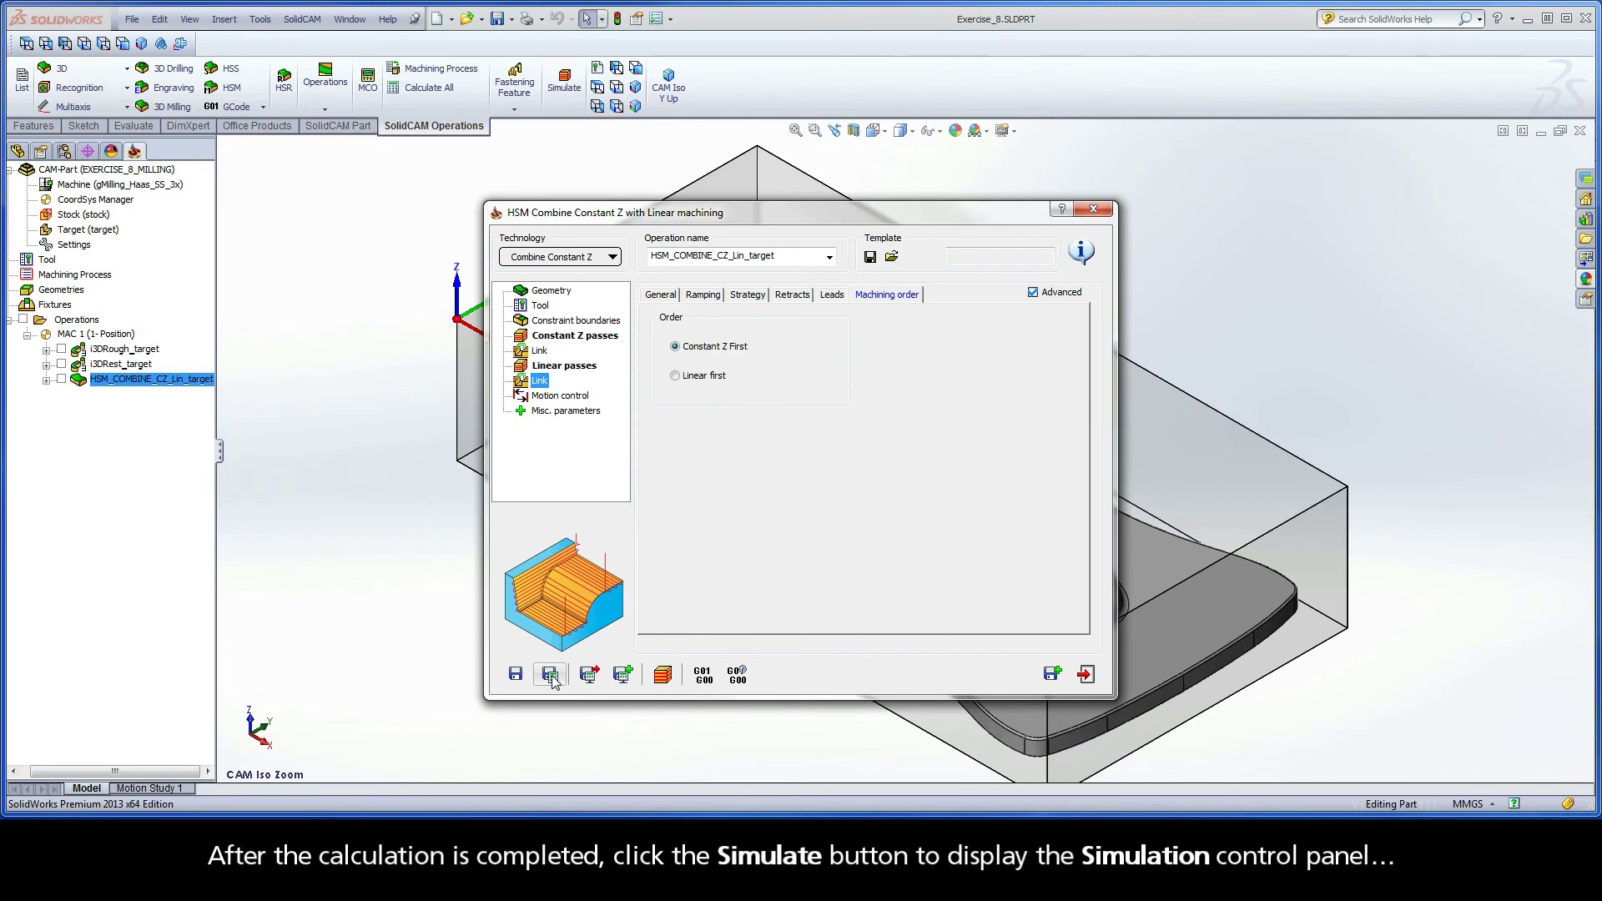
Run the SolidVerify simulation at increased speed until the car shape is finished.
left_click(662, 675)
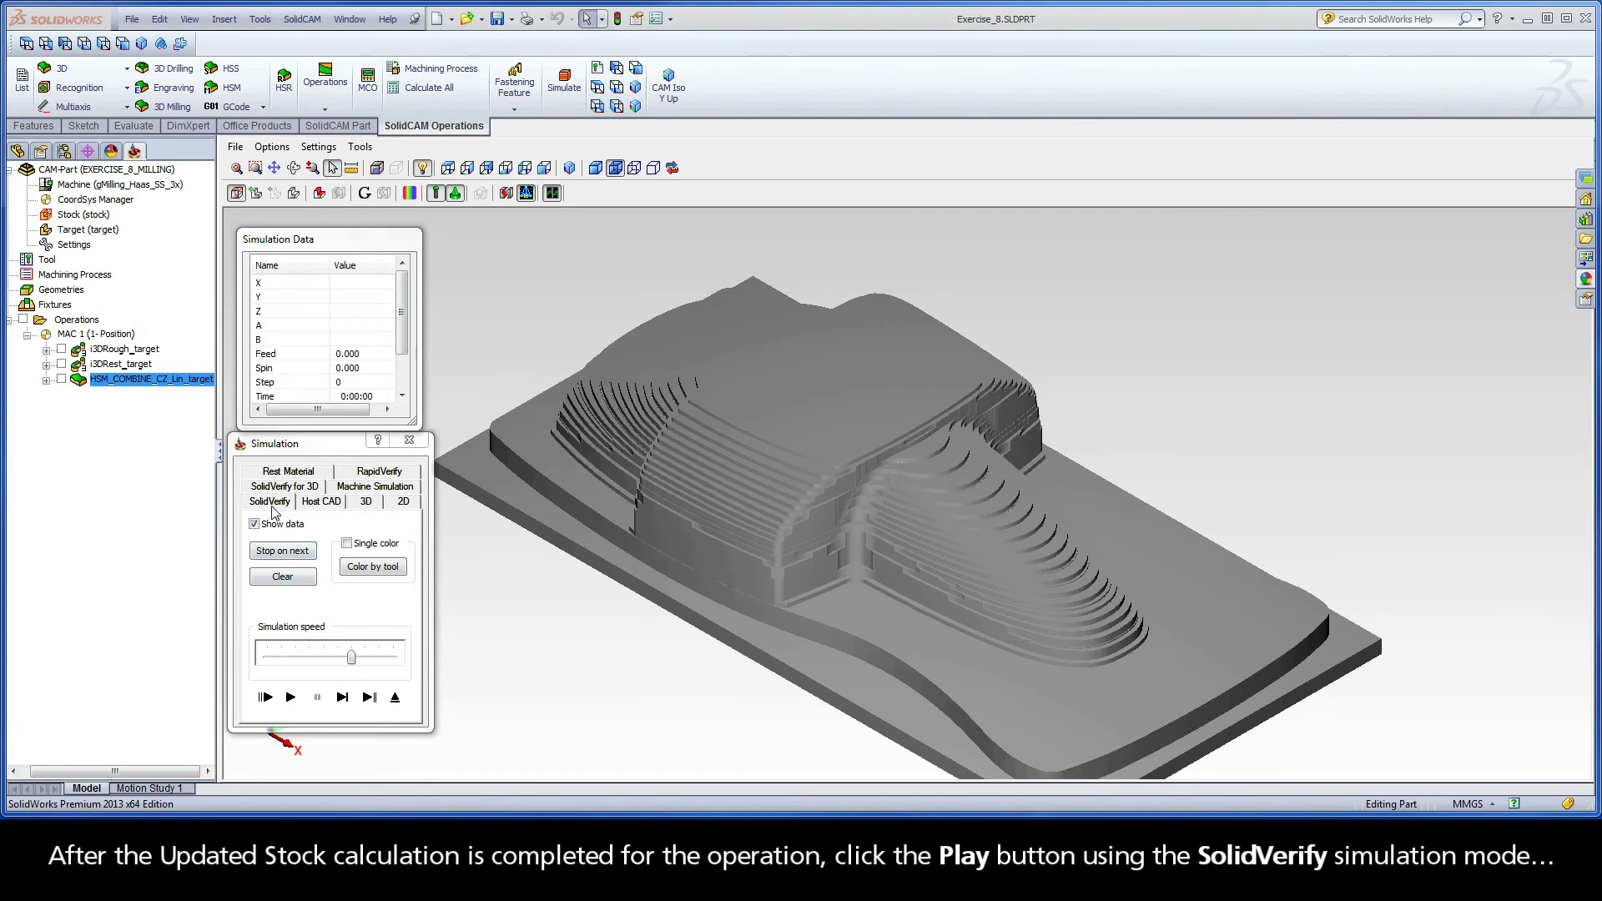
left_click(289, 697)
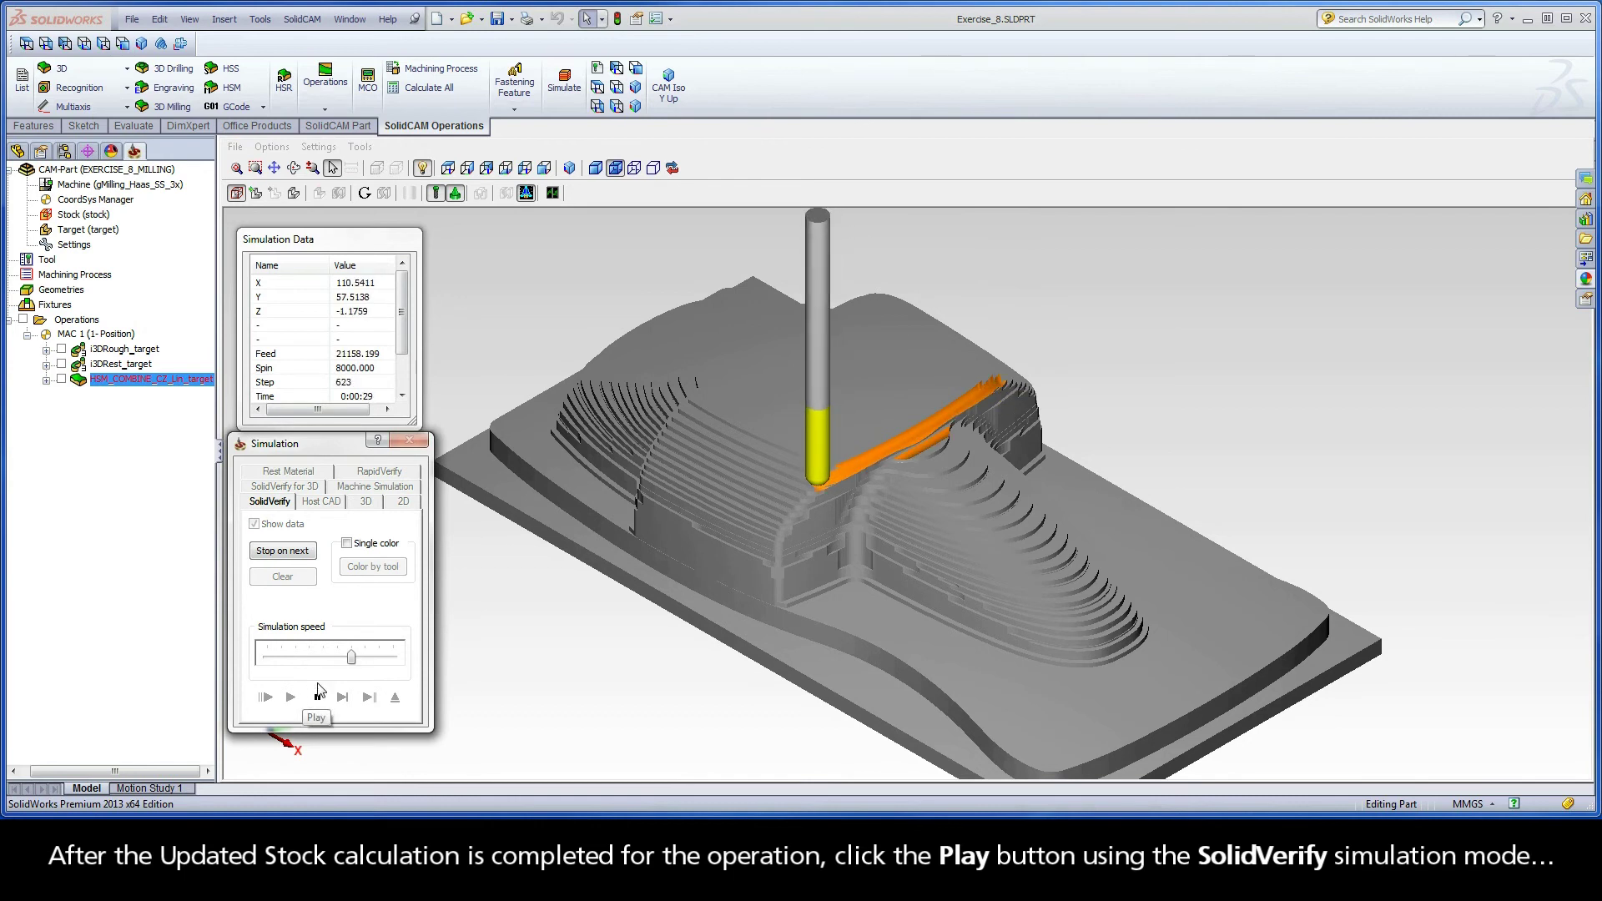
left_click_drag(353, 660, 393, 660)
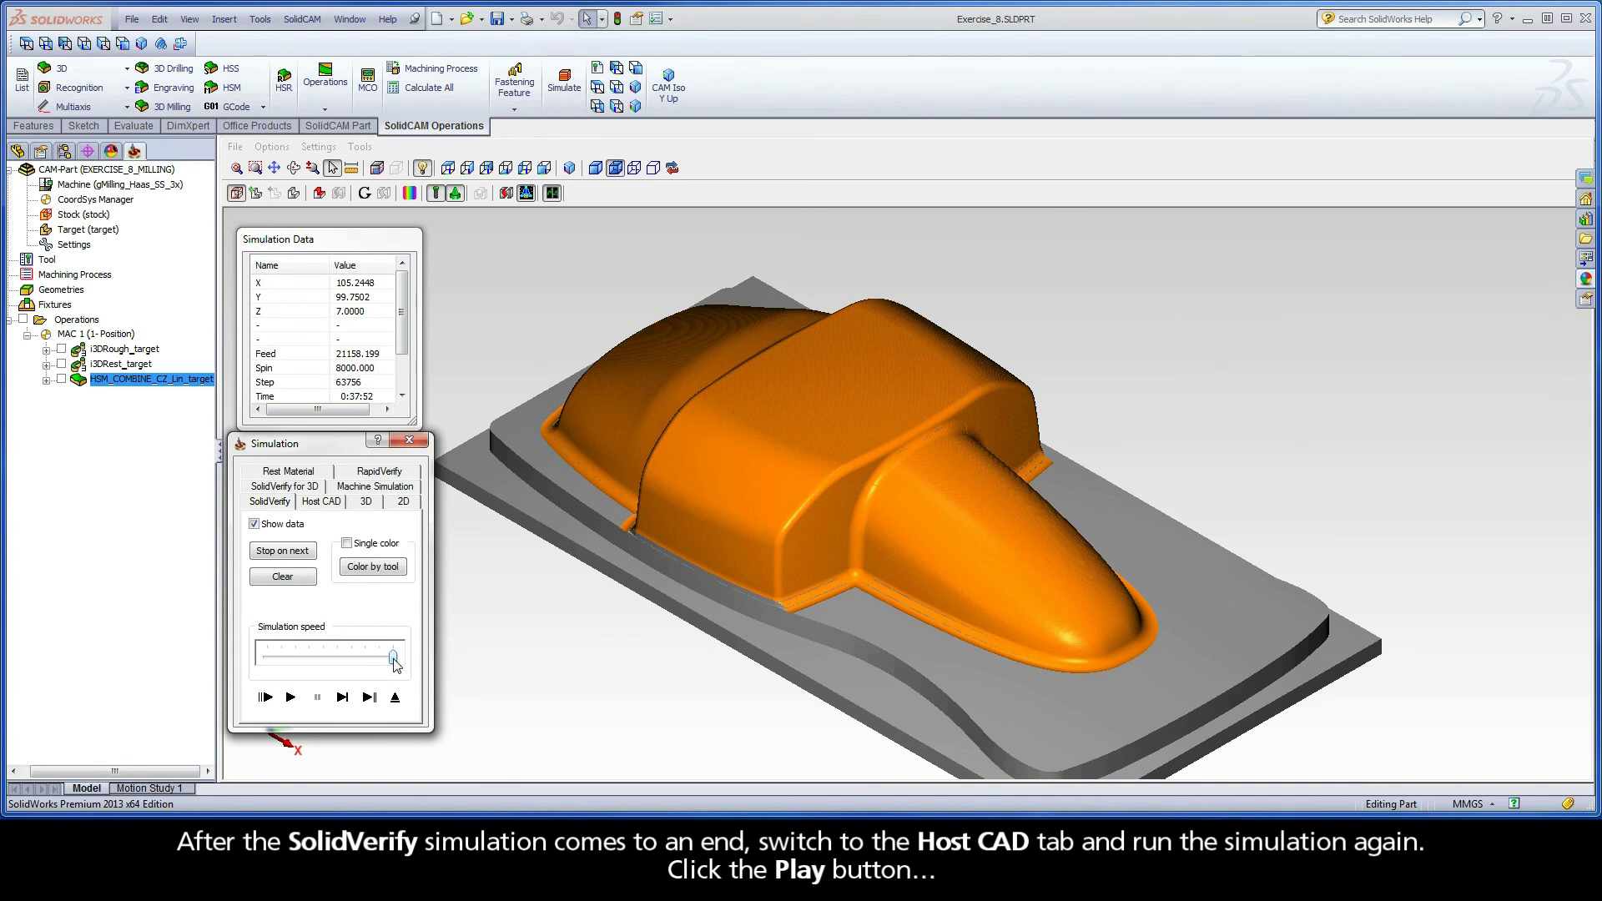
Replay the toolpath in Host CAD mode at reduced speed, then exit simulation and operation.
left_click(322, 504)
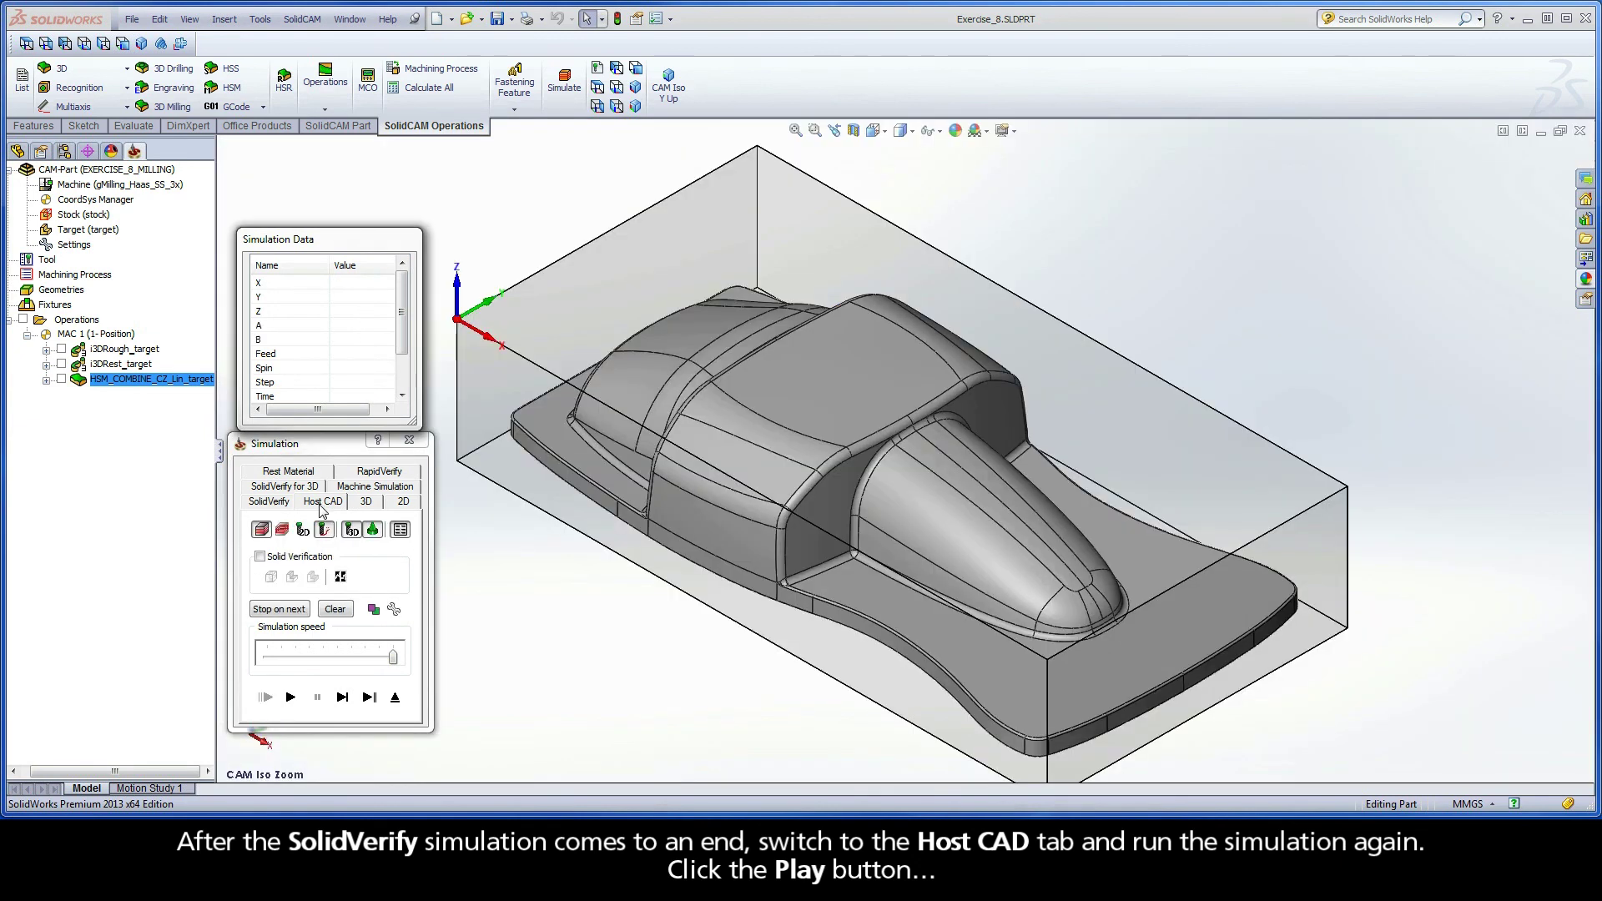
left_click(290, 697)
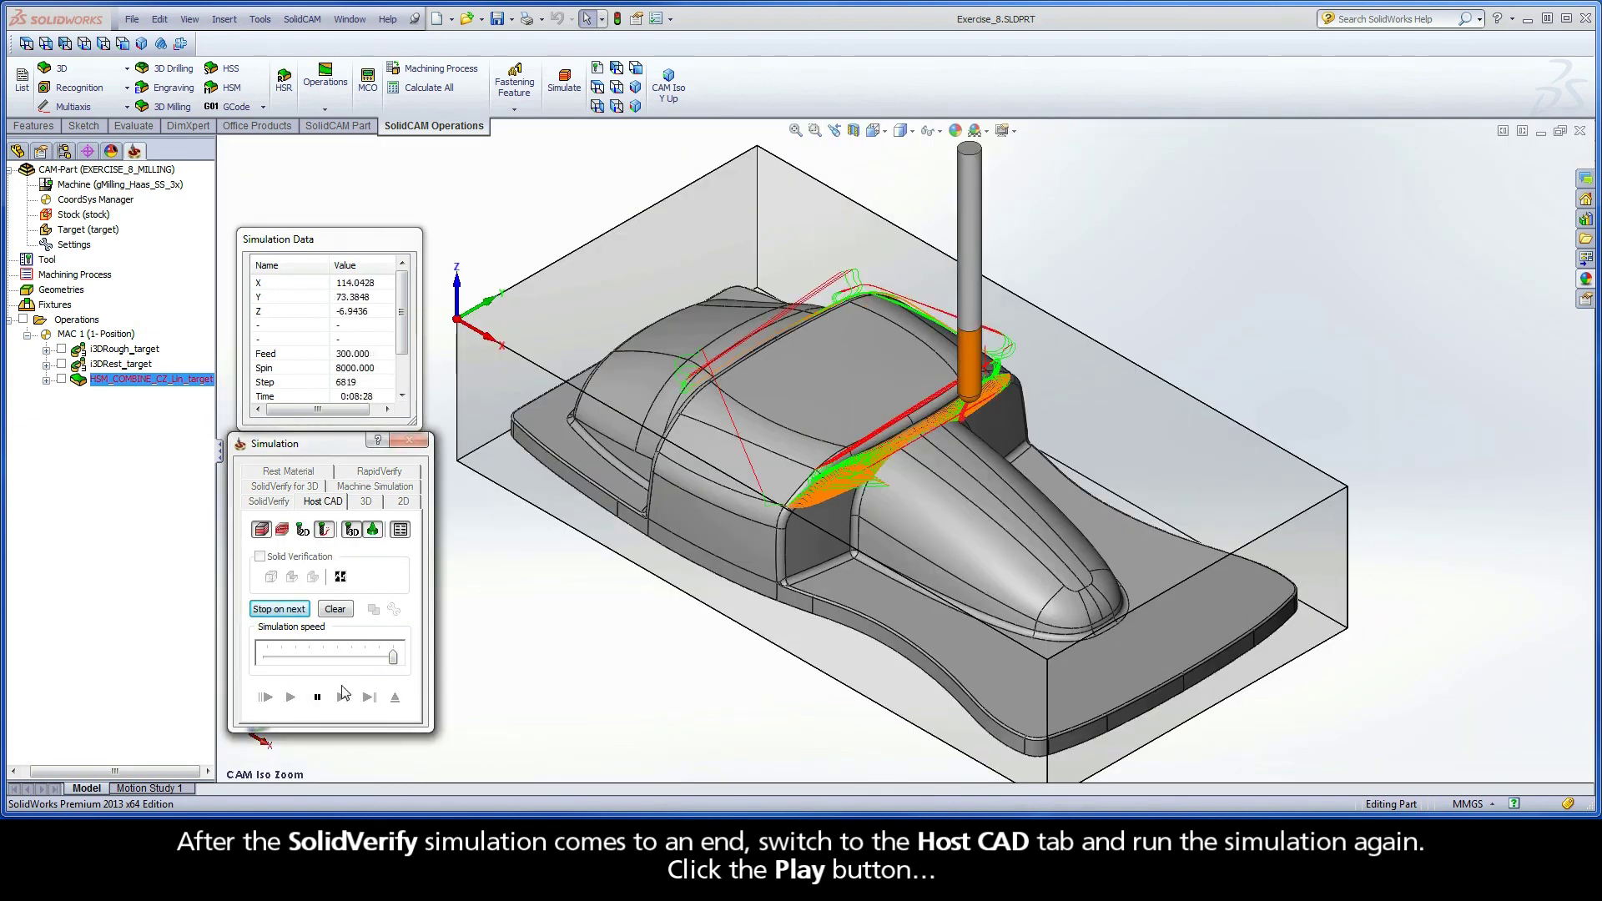
left_click_drag(392, 659, 353, 664)
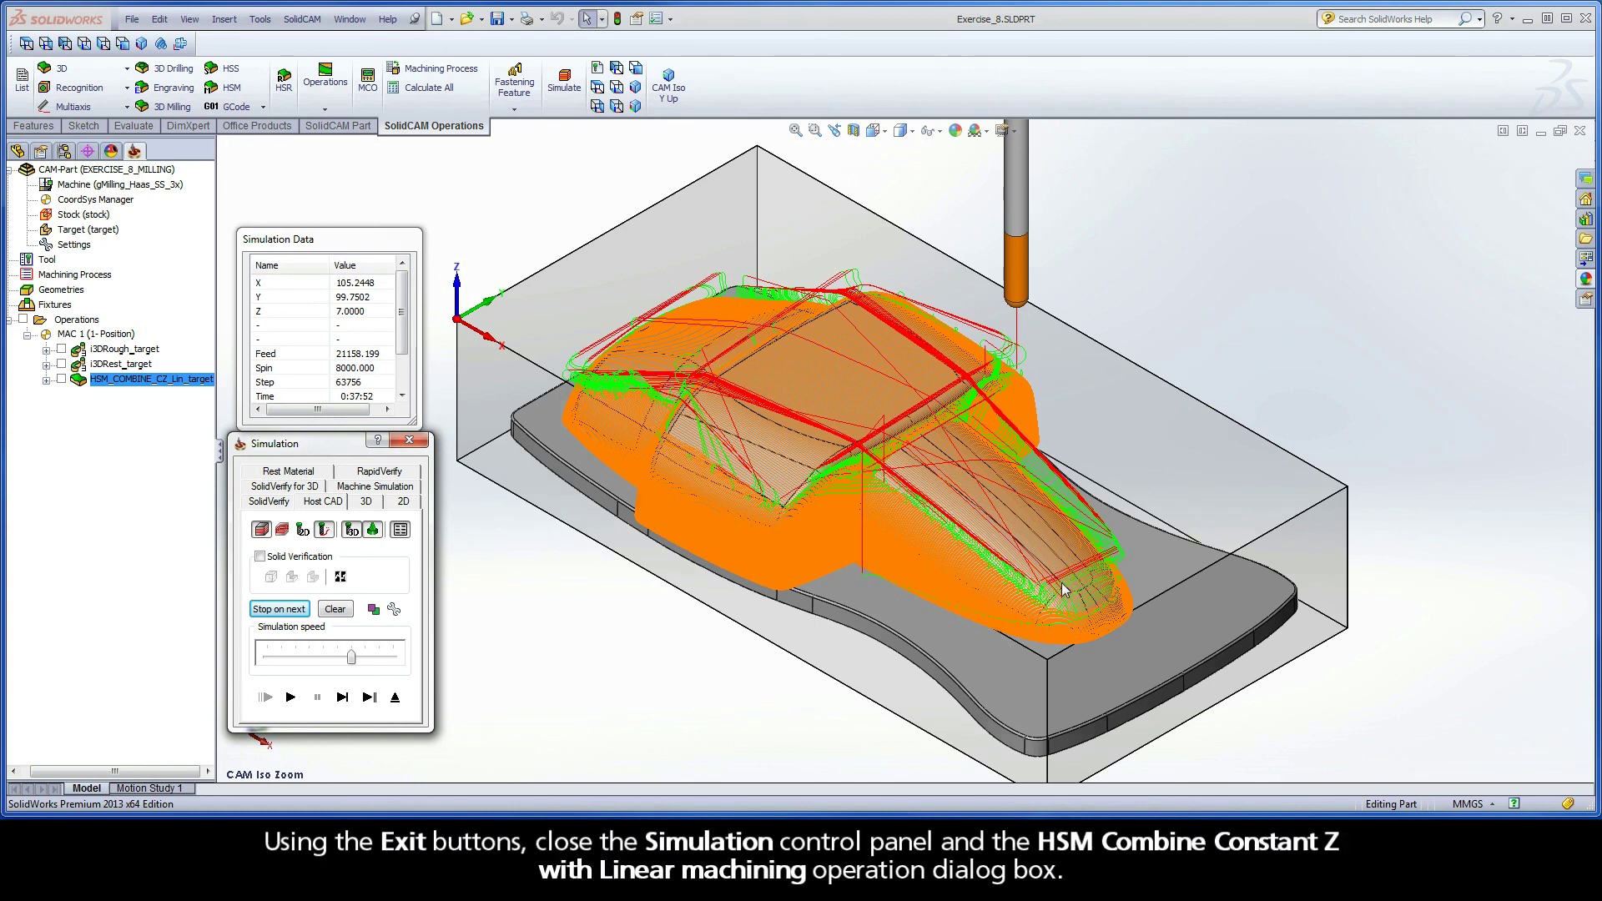
left_click(395, 700)
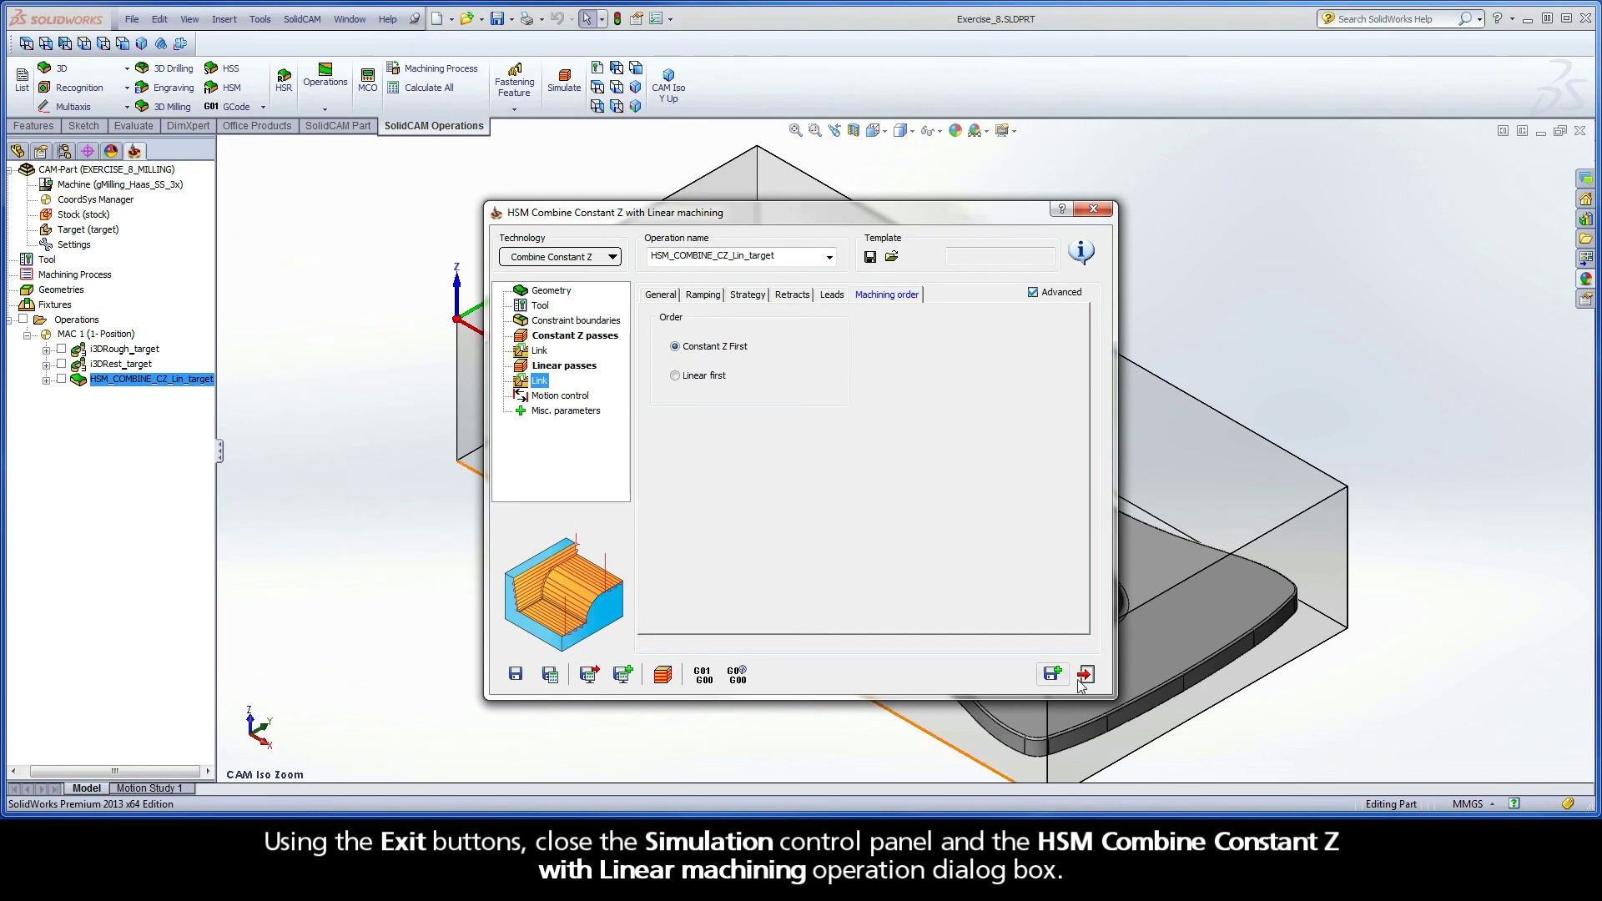
left_click(1085, 673)
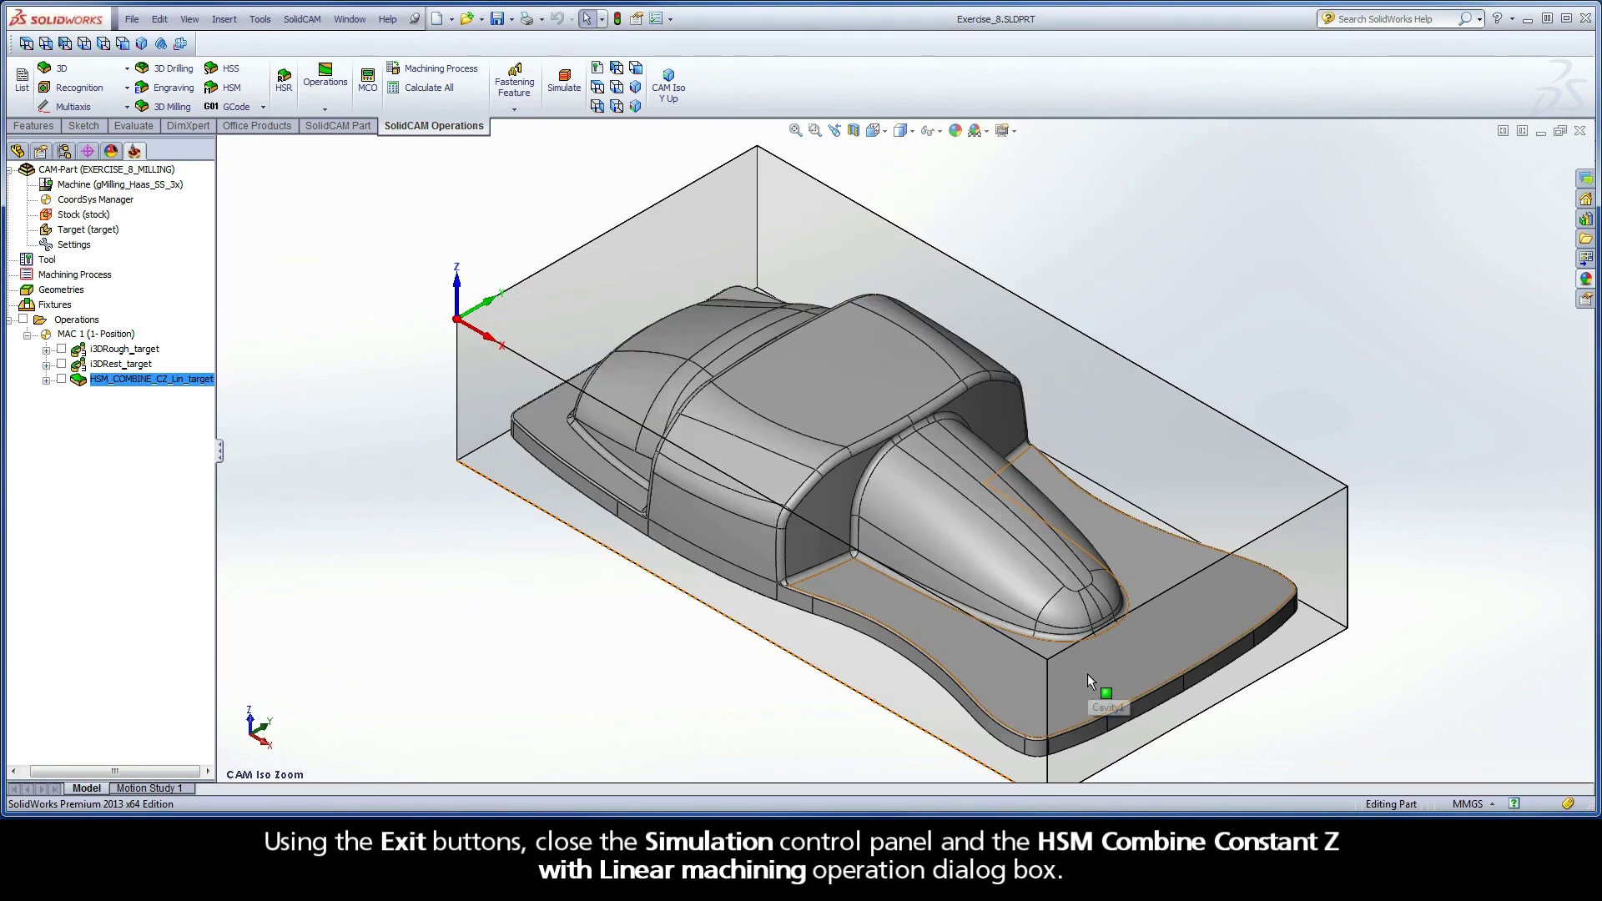